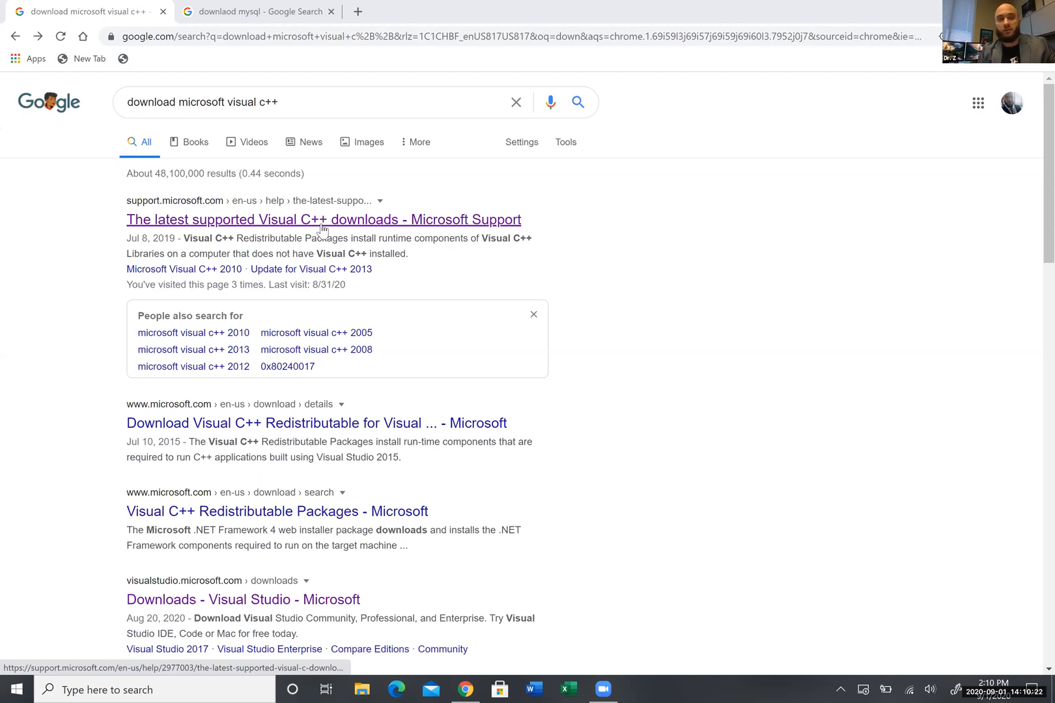
Step: Review the Visual Studio 2015, 2017 and 2019 redistributable links on Microsoft's latest supported Visual C++ downloads page, and close that page
click(322, 226)
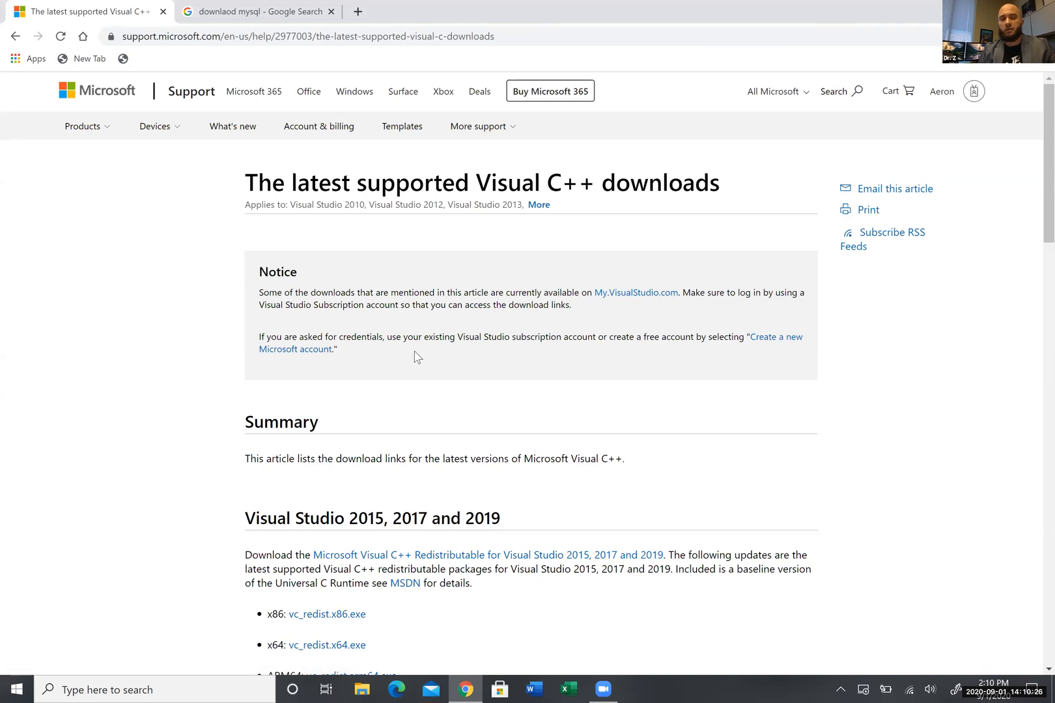
scroll(420, 356, down, 4)
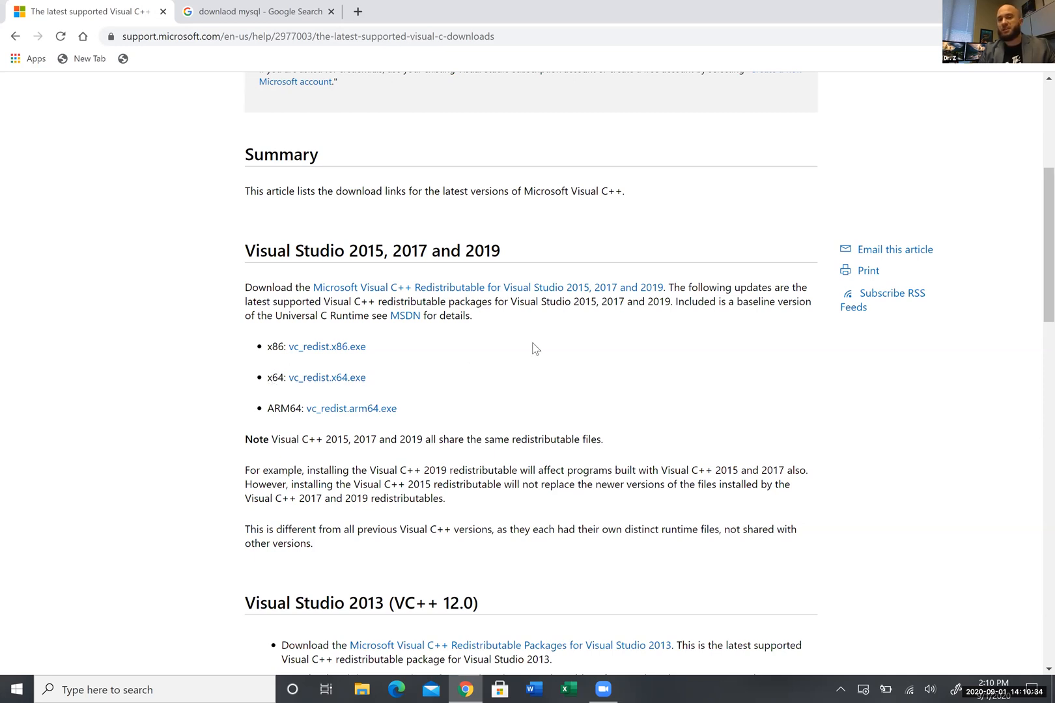
scroll(536, 349, down, 1)
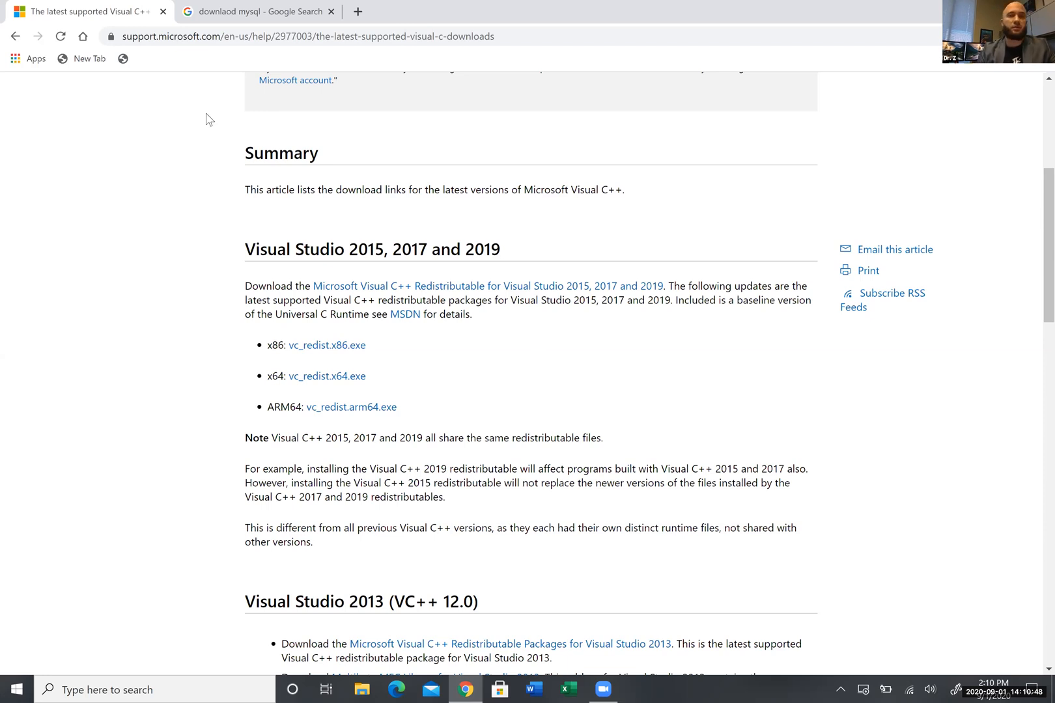
click(163, 11)
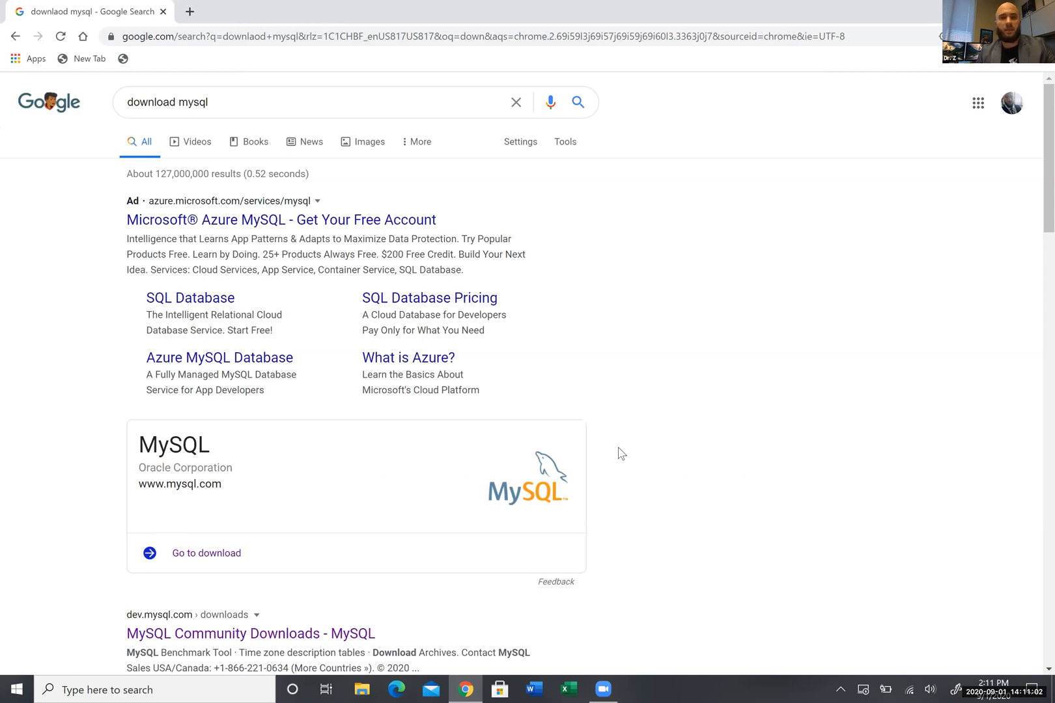
Step: Download the 427.6M MySQL Installer 8.0.21 MSI for Windows from MySQL Community Downloads without logging in
scroll(264, 417, down, 3)
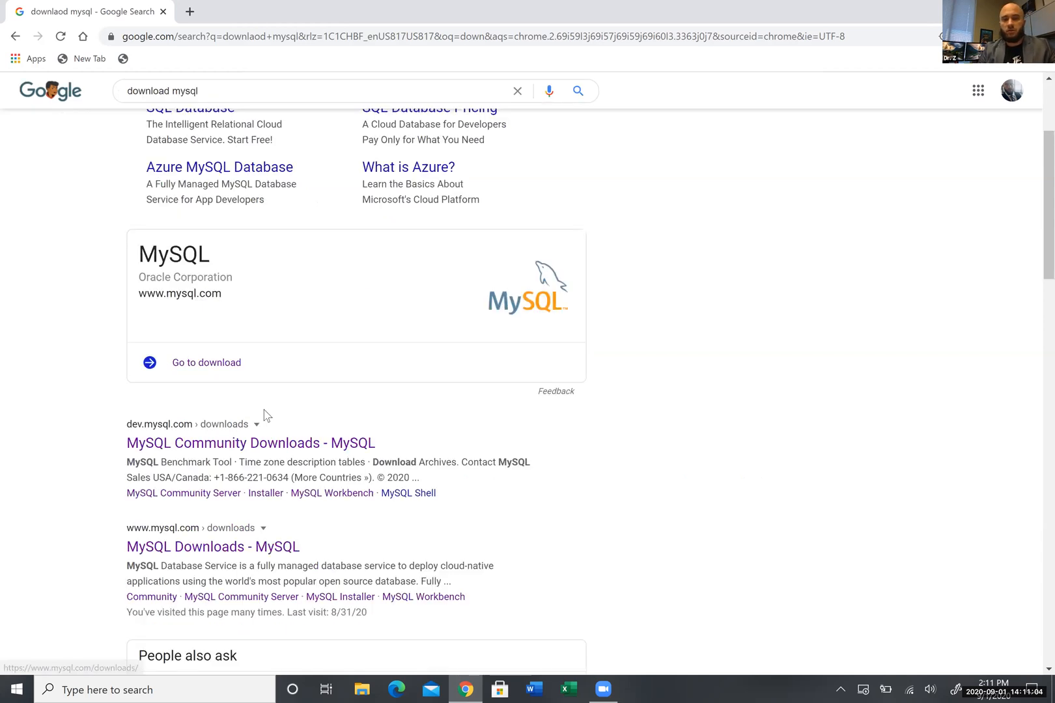
click(256, 427)
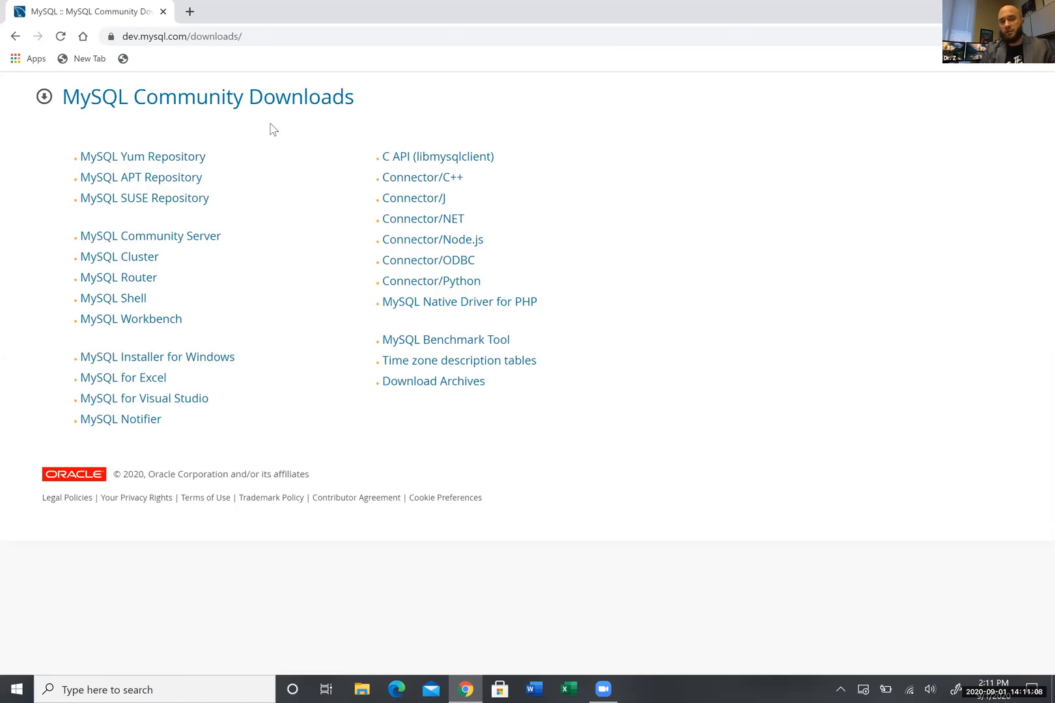
click(203, 368)
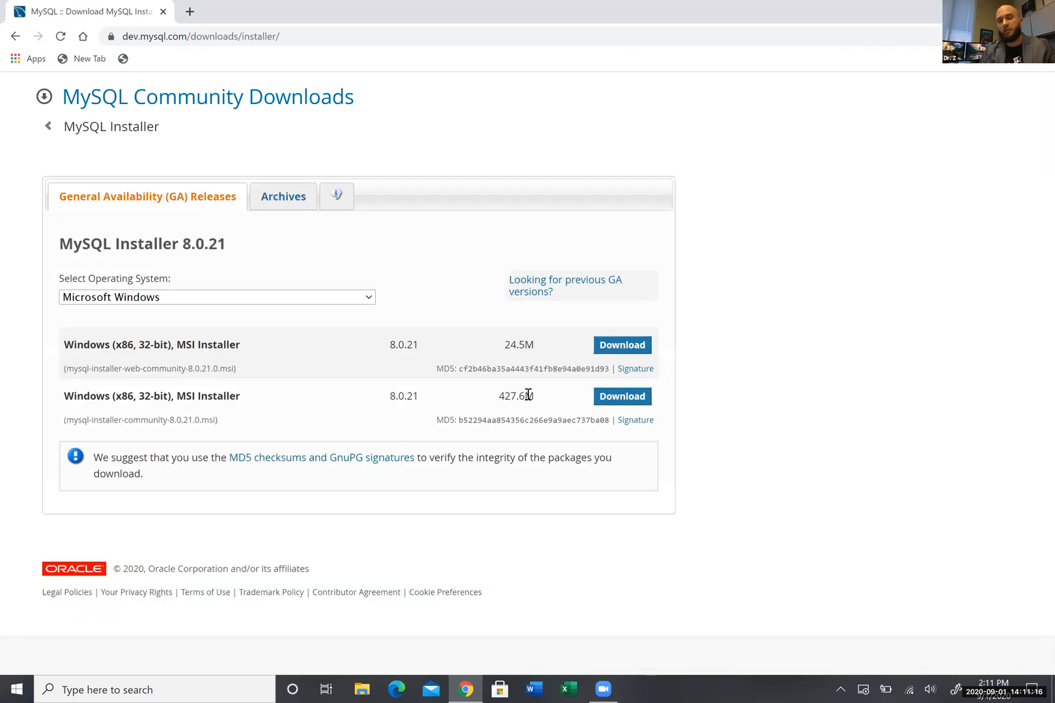
click(640, 404)
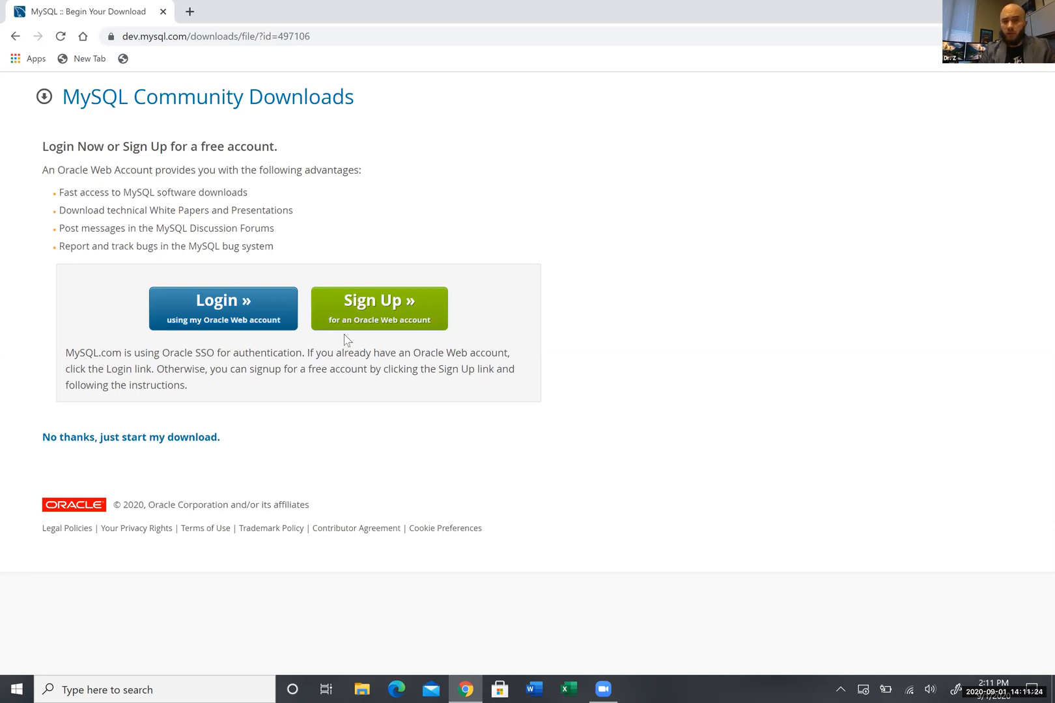
click(170, 443)
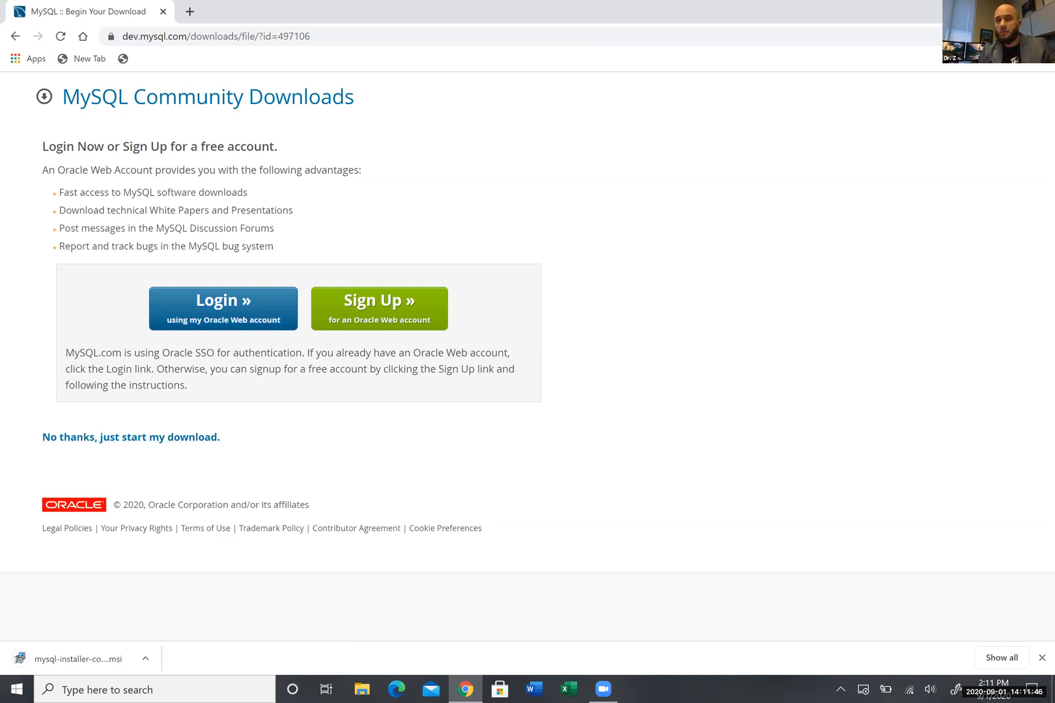
Step: Run the downloaded MySQL installer from the desktop and install all products with the Full setup type
key(super+d)
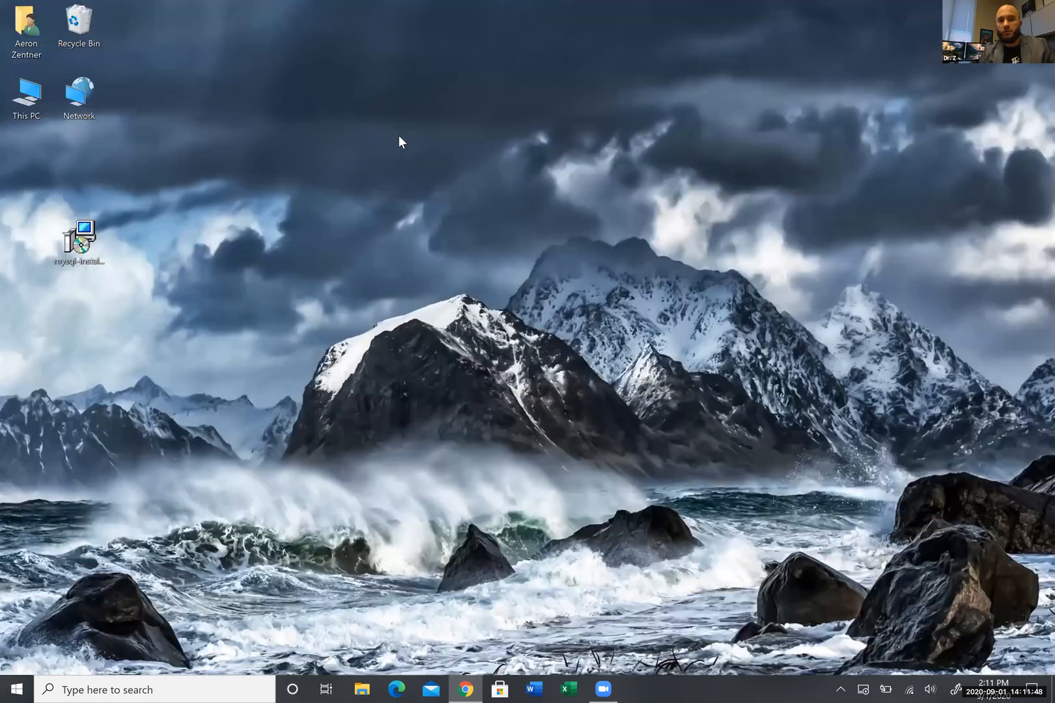
double_click(78, 245)
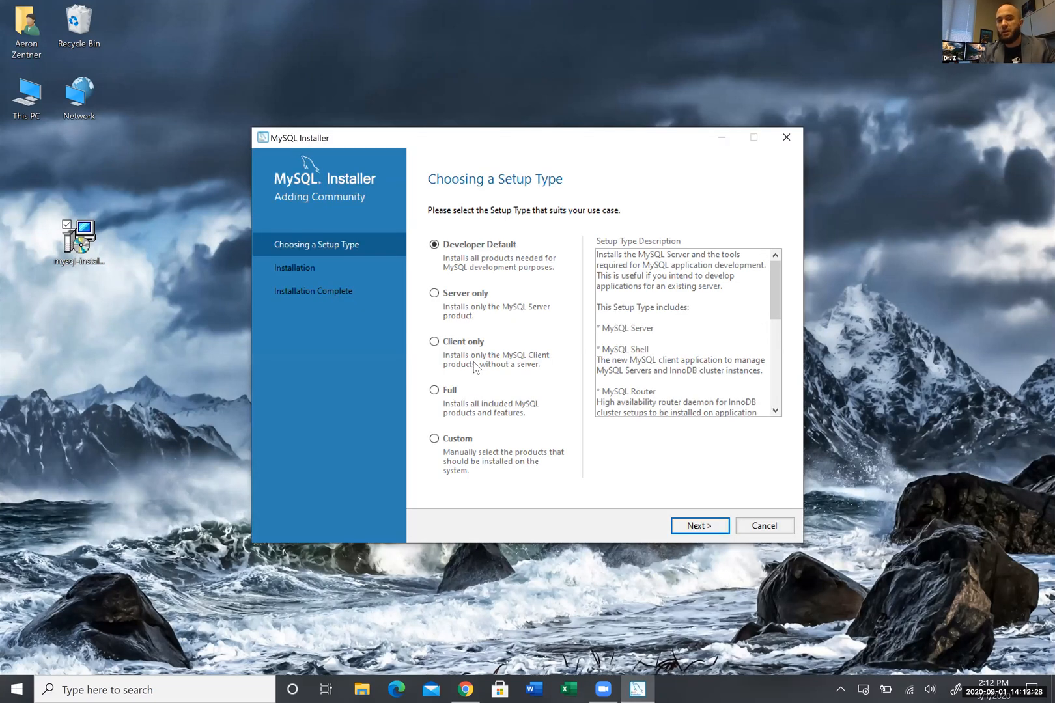
click(446, 393)
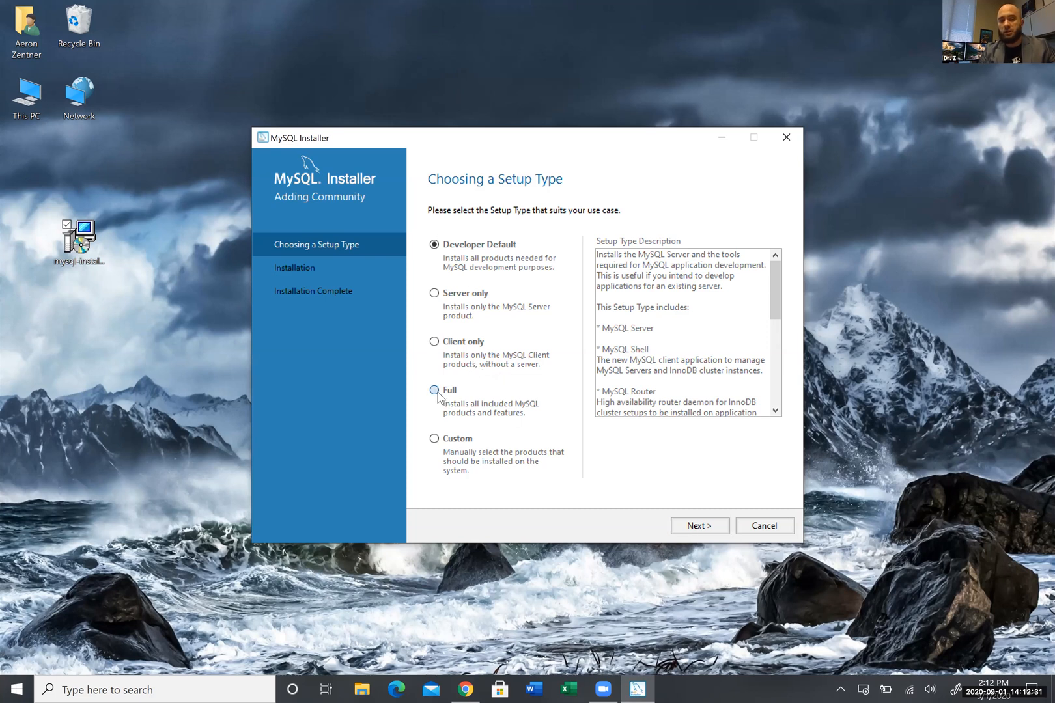
click(699, 526)
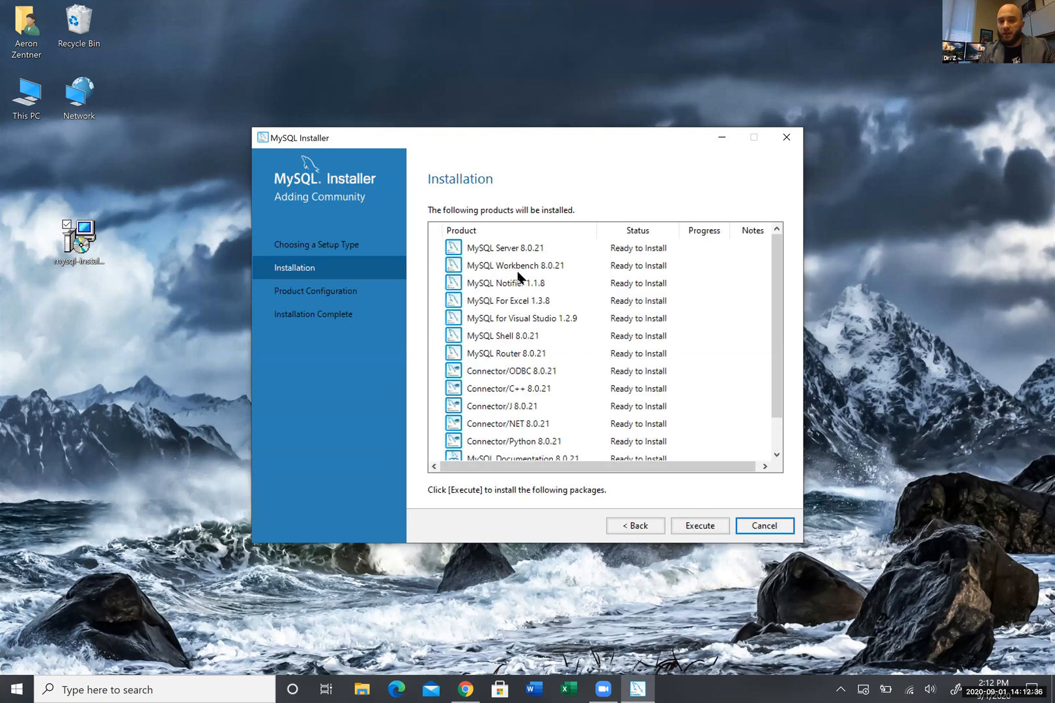
click(697, 526)
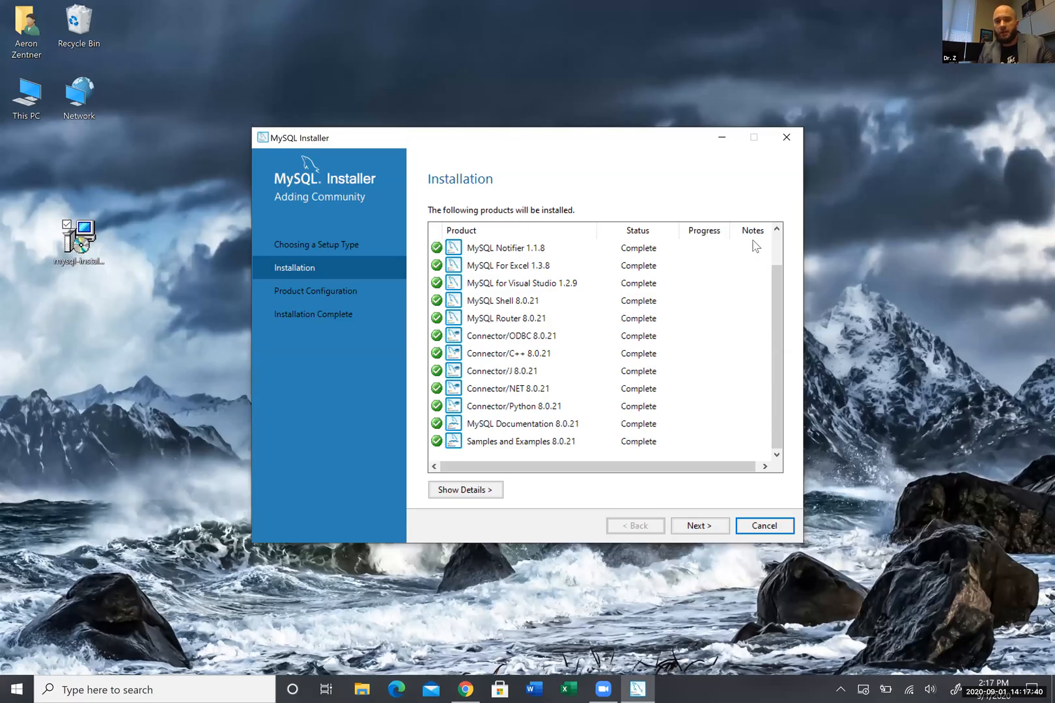
Step: Configure MySQL Server as a standalone server on a Development Computer, with TCP/IP port 3306 and strong password encryption
click(701, 526)
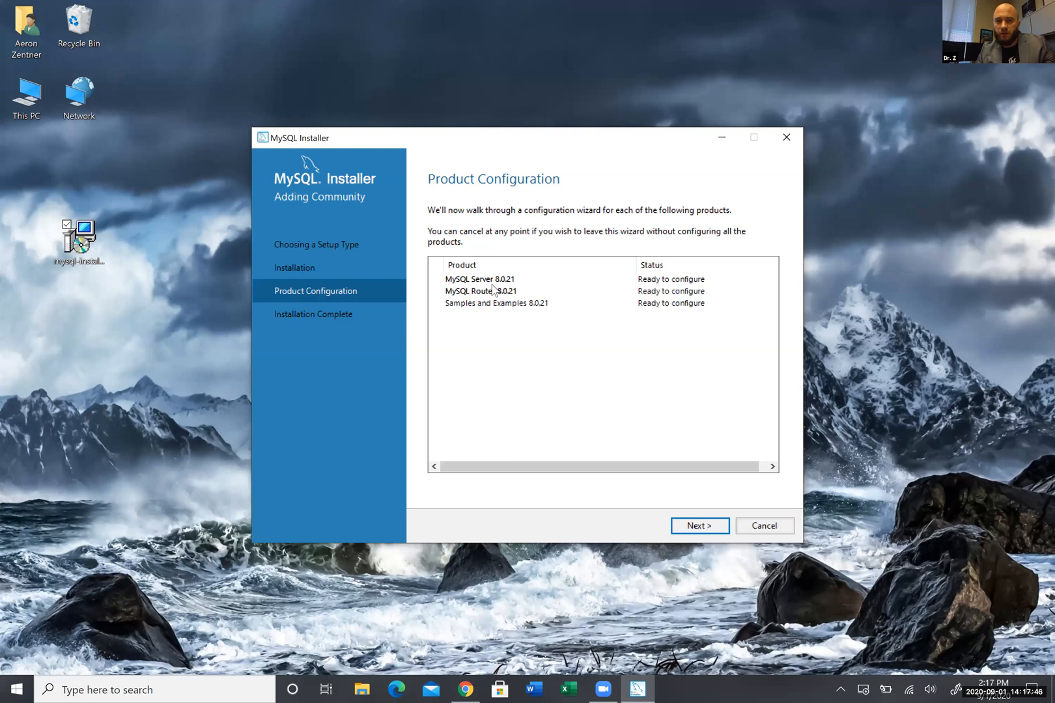
click(721, 525)
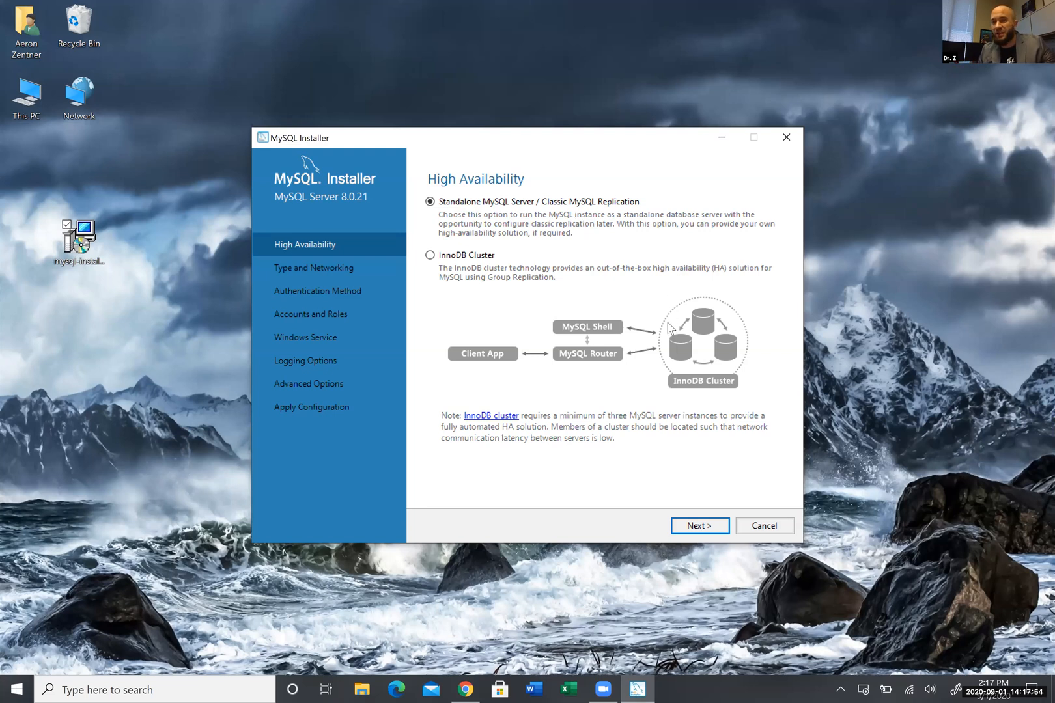
click(692, 529)
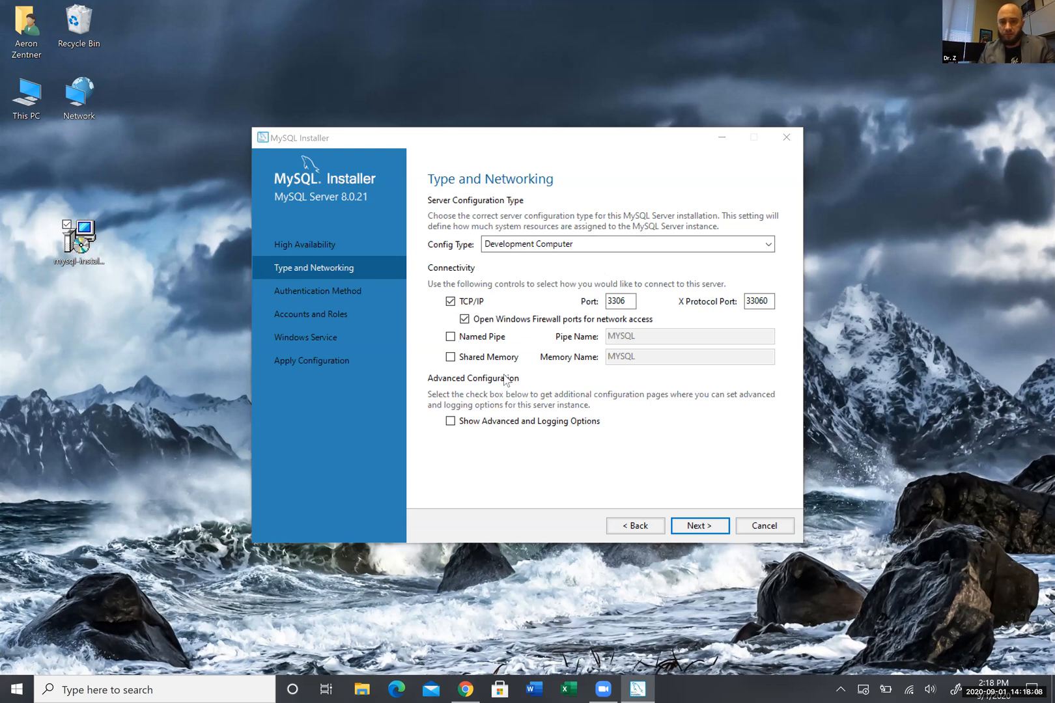
click(685, 525)
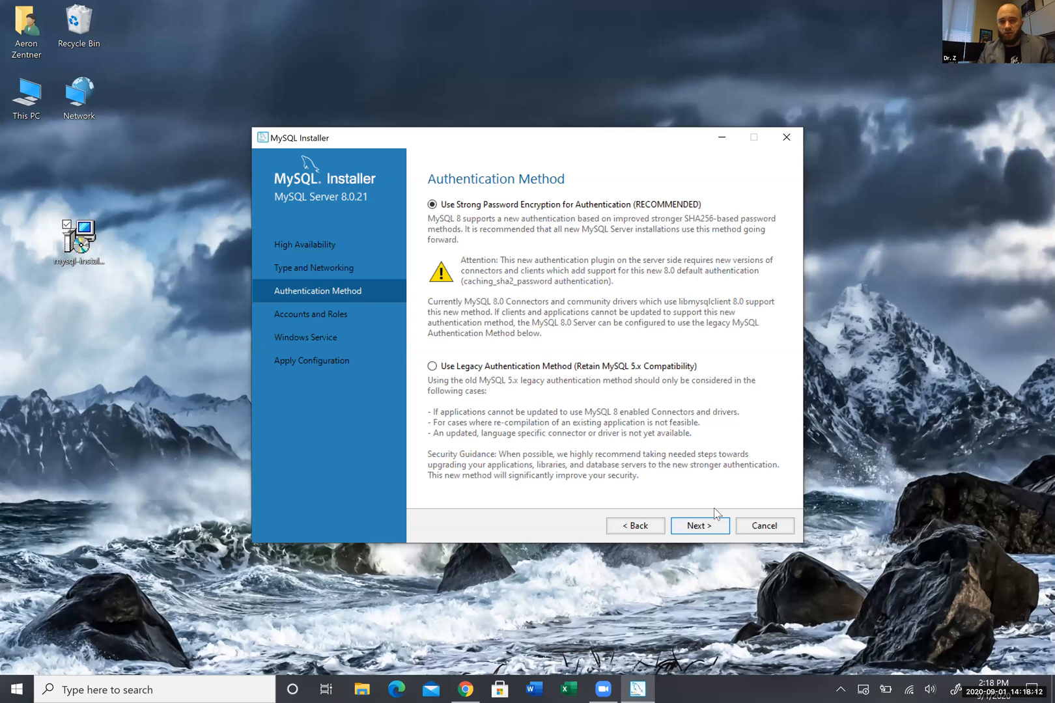
click(699, 526)
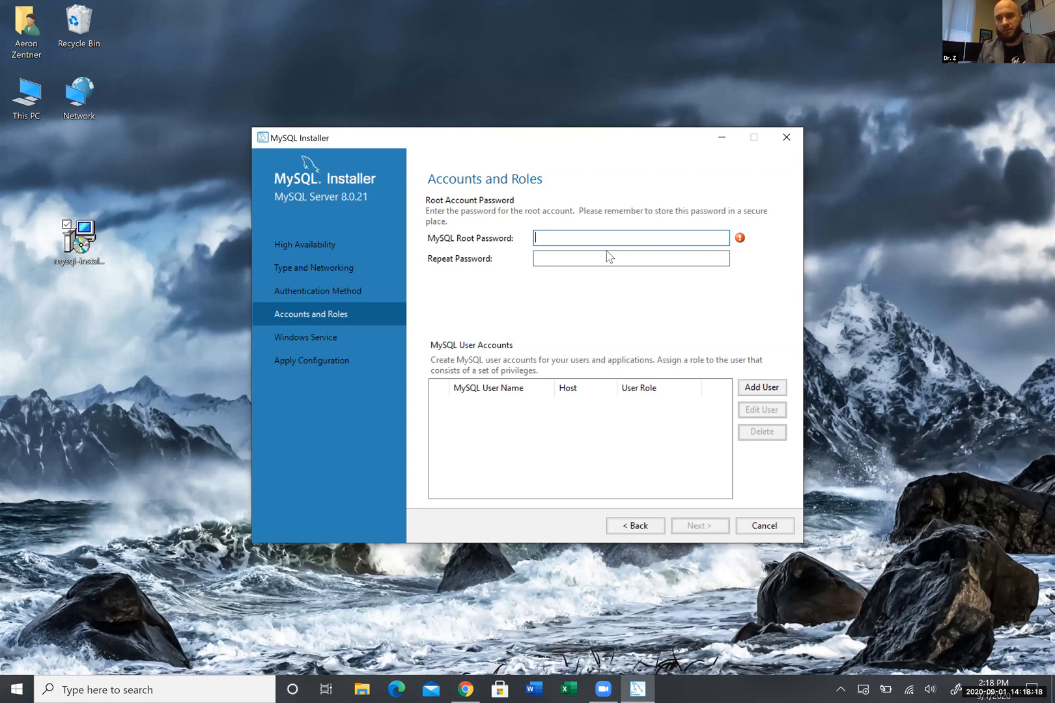
Step: Enter and repeat the MySQL root password, adding no further user accounts
key(Caps_Lock)
text(•••••••)
click(608, 257)
text(•••••••)
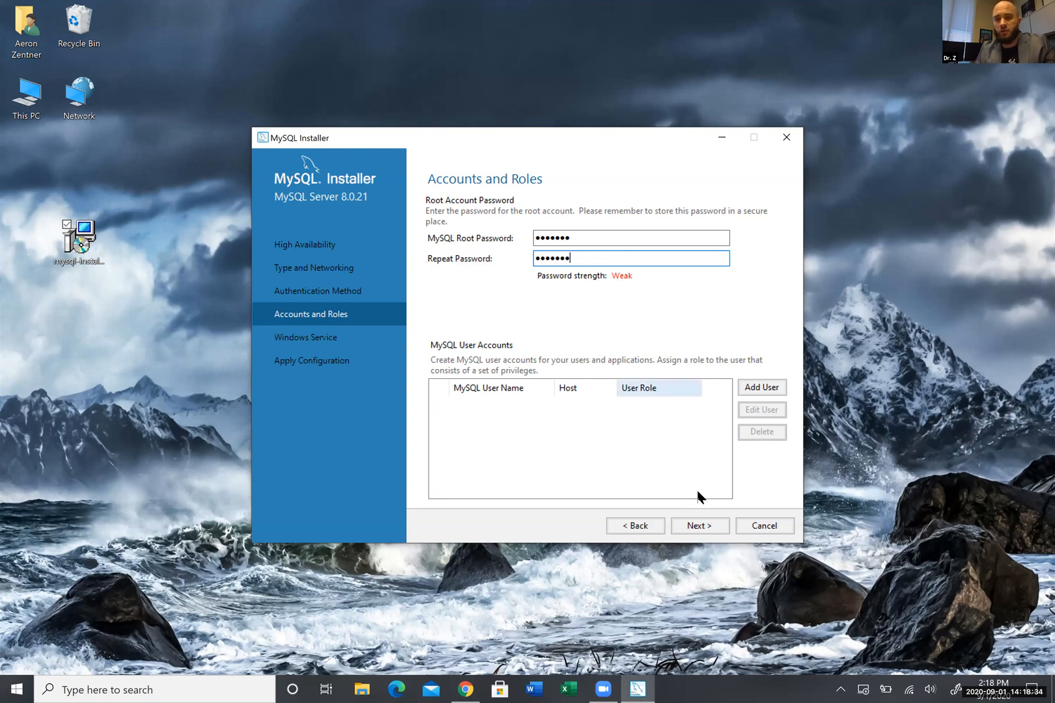
click(698, 525)
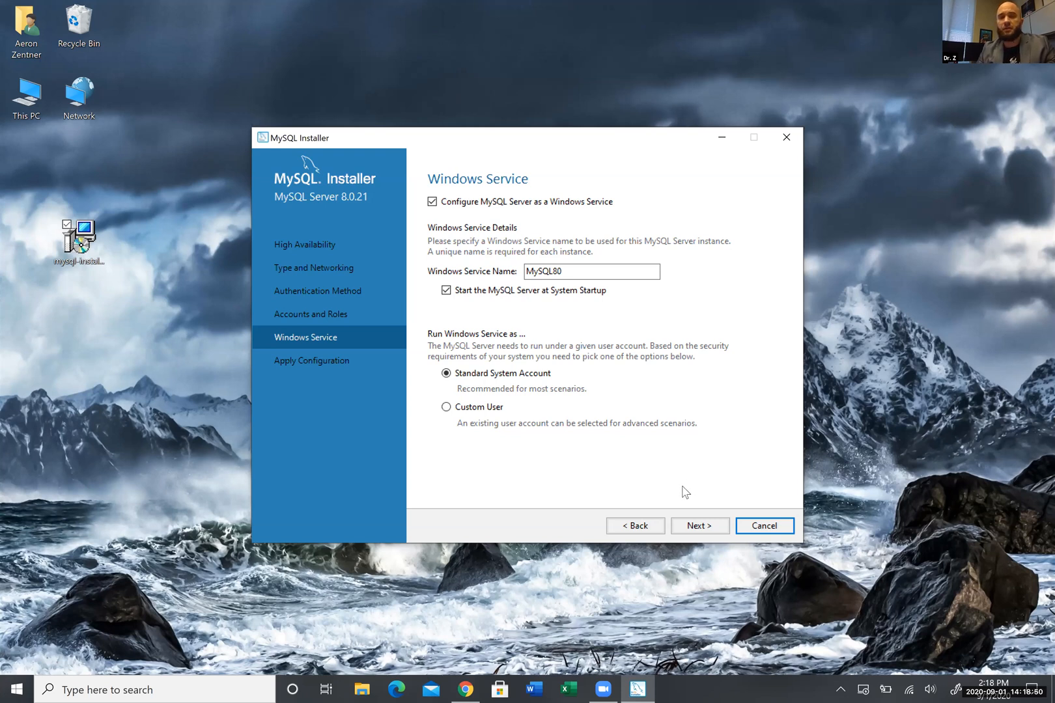
Step: Apply the server configuration with the default MySQL80 Windows service, and finish the MySQL Router configuration without bootstrapping it for InnoDB cluster
click(685, 529)
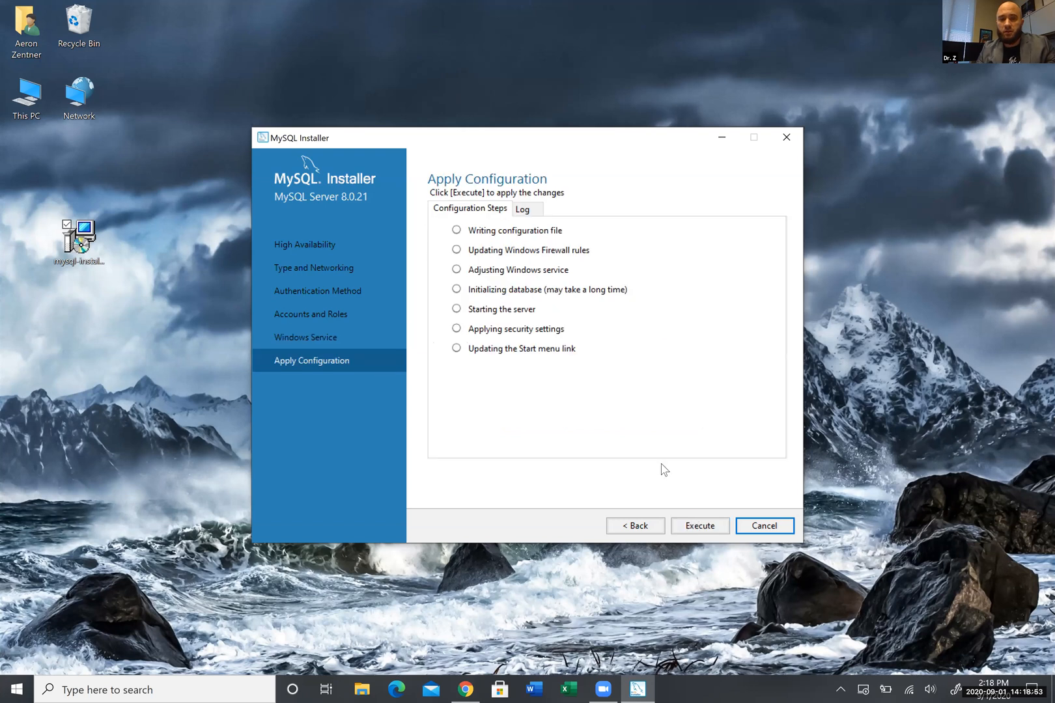
click(701, 526)
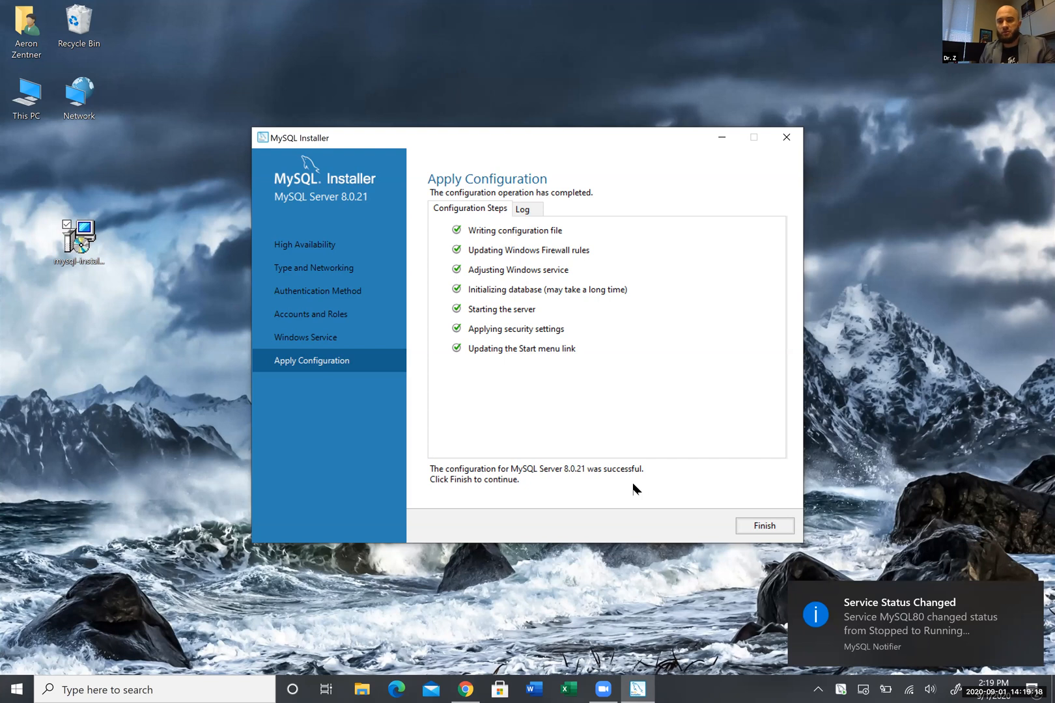
click(760, 527)
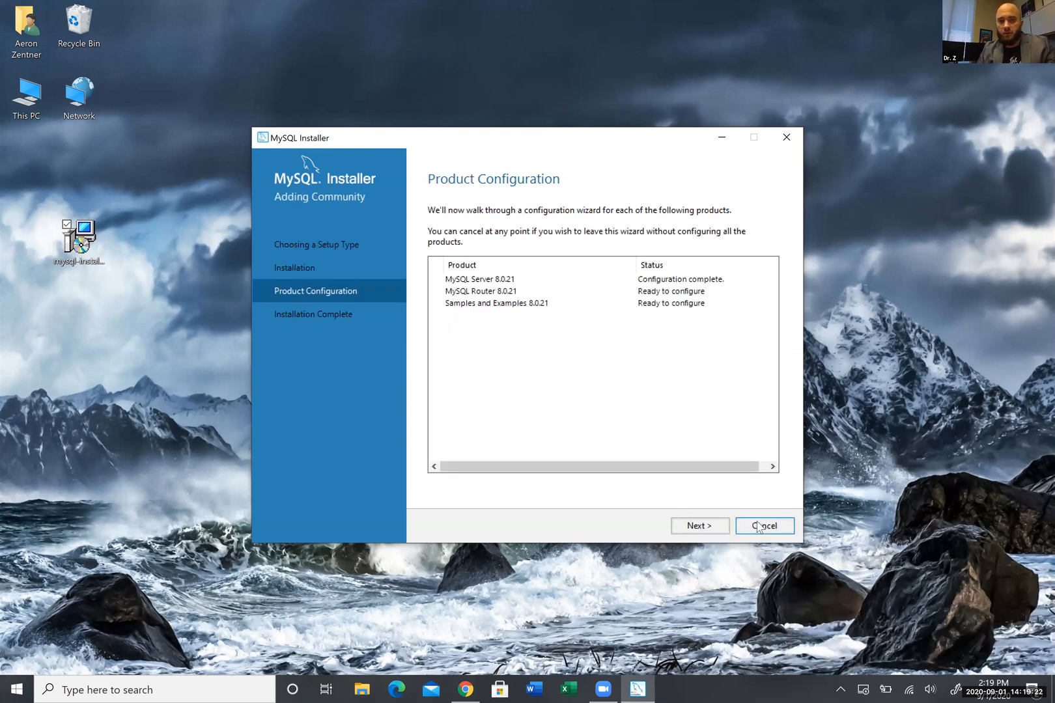
click(704, 529)
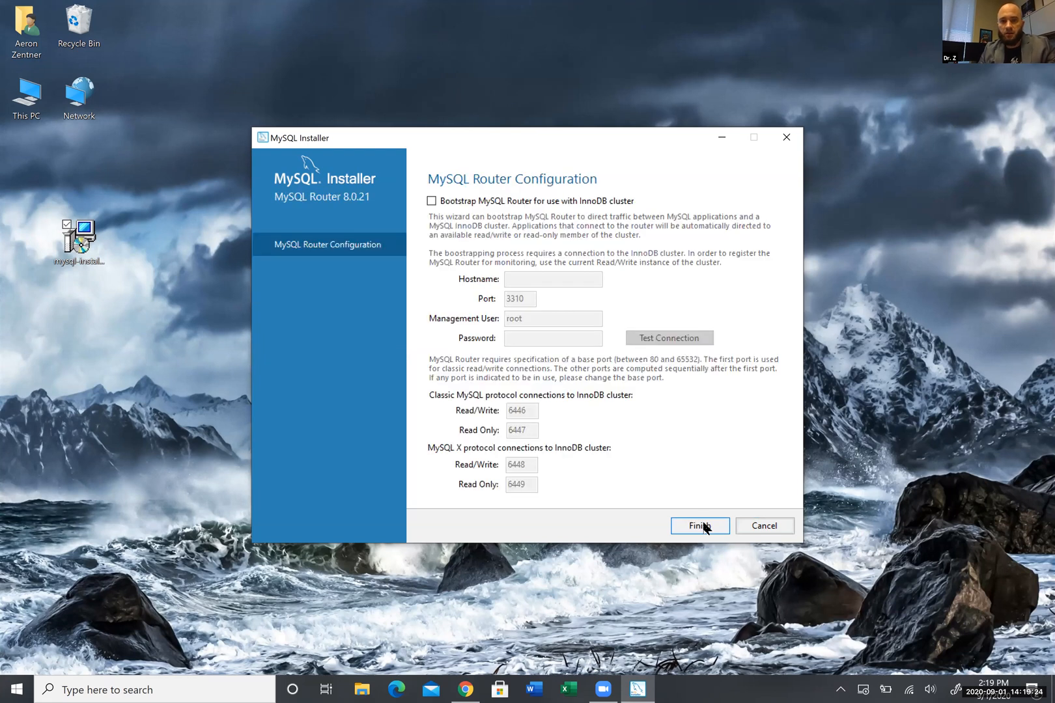
click(704, 527)
Step: Connect Samples and Examples to MySQL Server 8.0.21 as root with the account password, check the credentials and apply the configuration
click(704, 527)
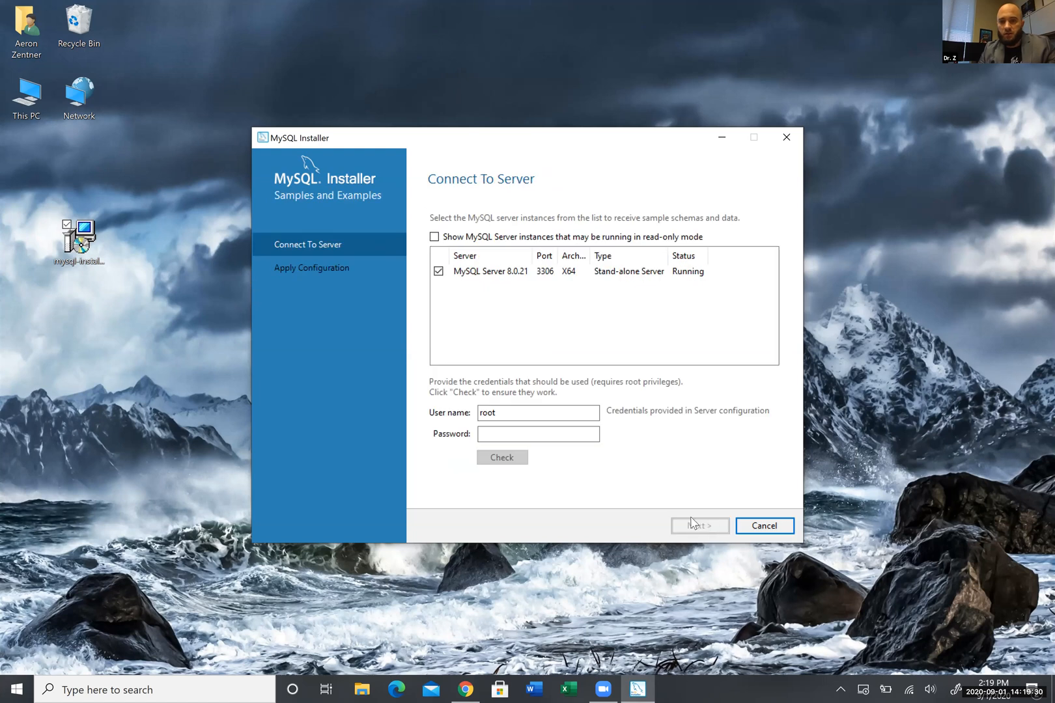
click(590, 433)
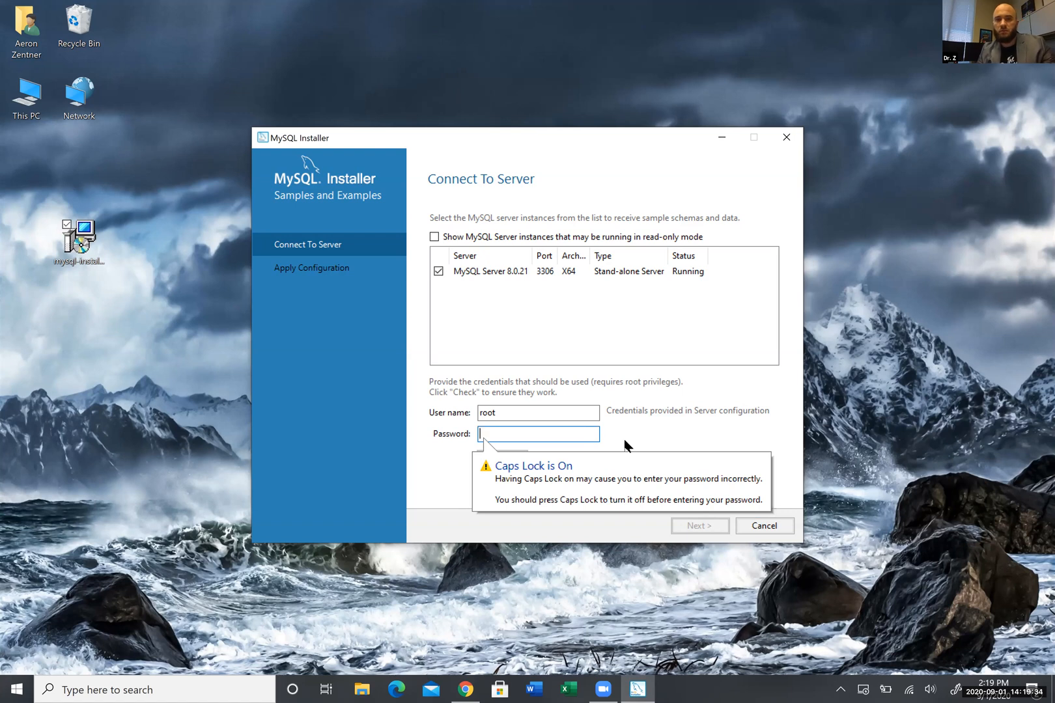
text(aaaaaaa)
click(525, 461)
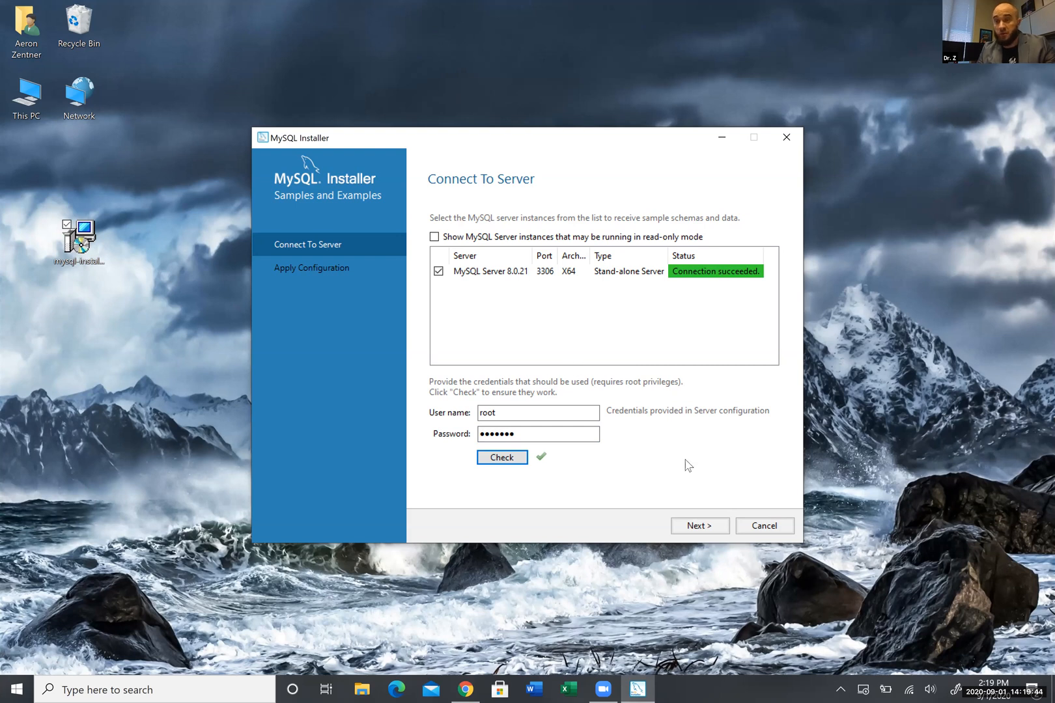
click(684, 525)
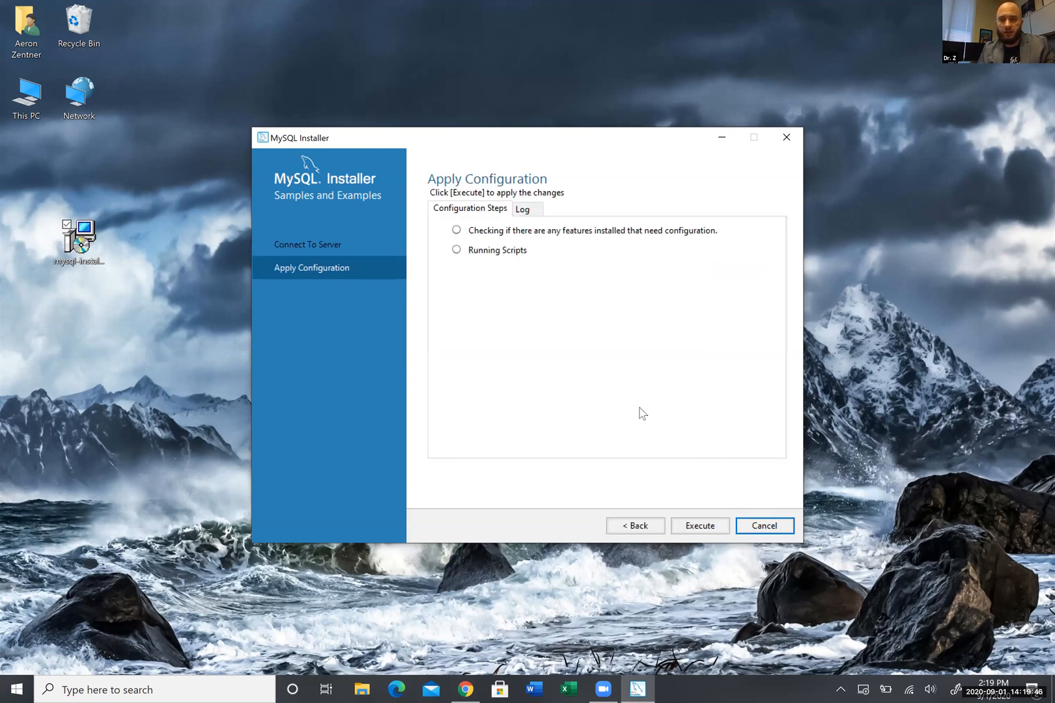
click(679, 530)
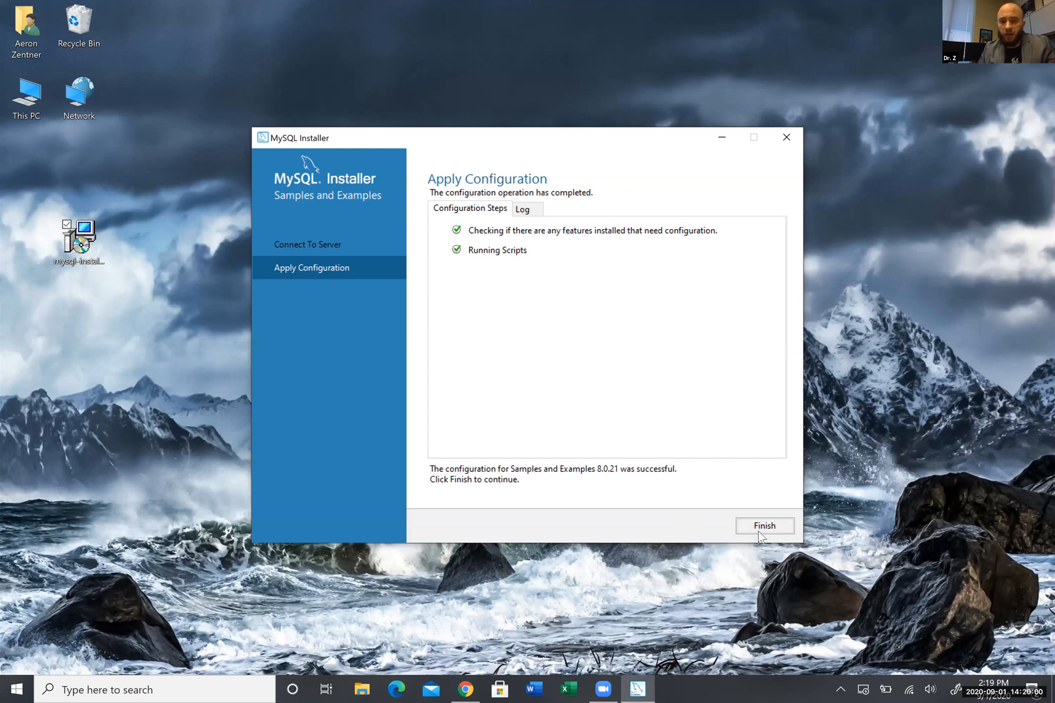
Step: Close the product configuration and finish the installer with MySQL Workbench and MySQL Shell set to start after setup
click(760, 531)
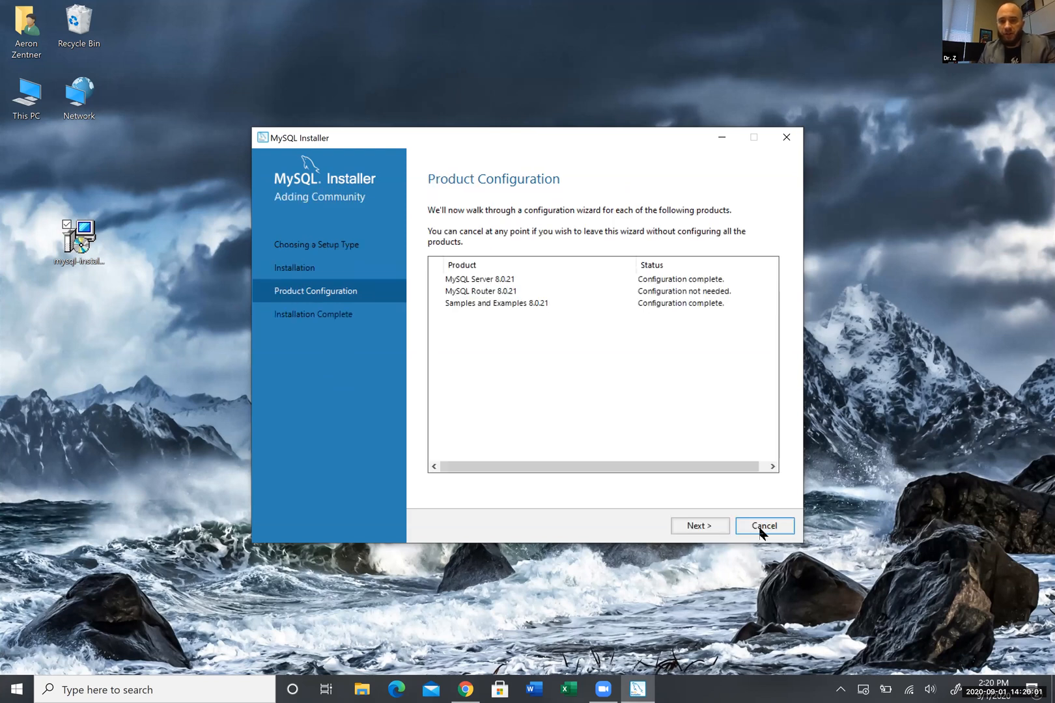
click(701, 525)
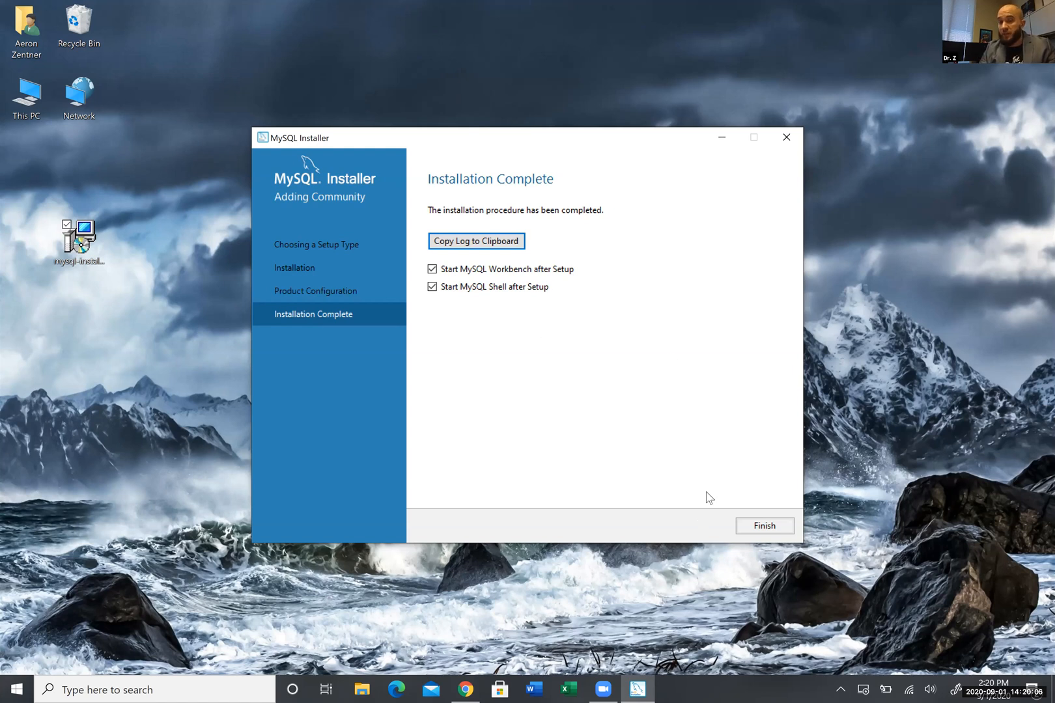
click(761, 528)
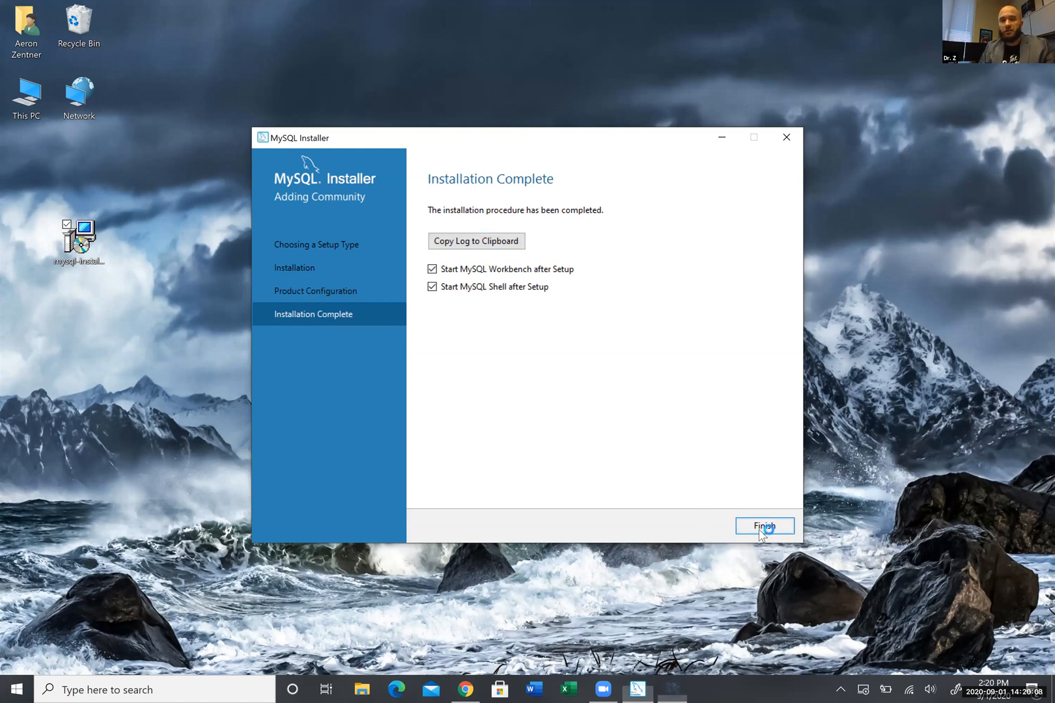